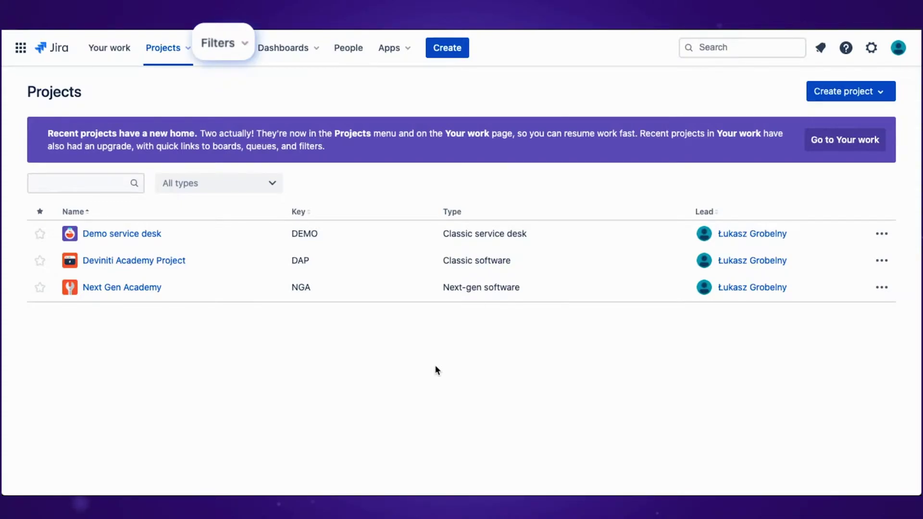
- Go to Advanced issue search and review the Project, Type, Status, Assignee and More filter options
left_click(235, 50)
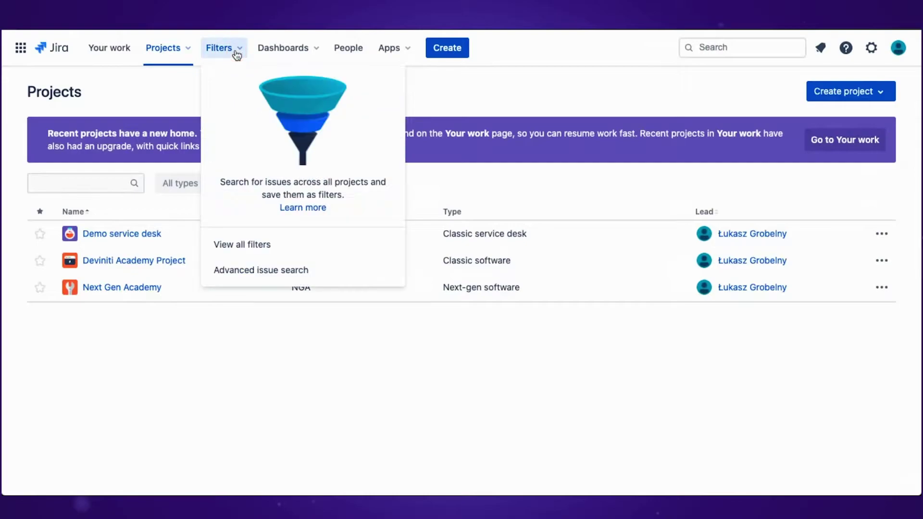
left_click(266, 273)
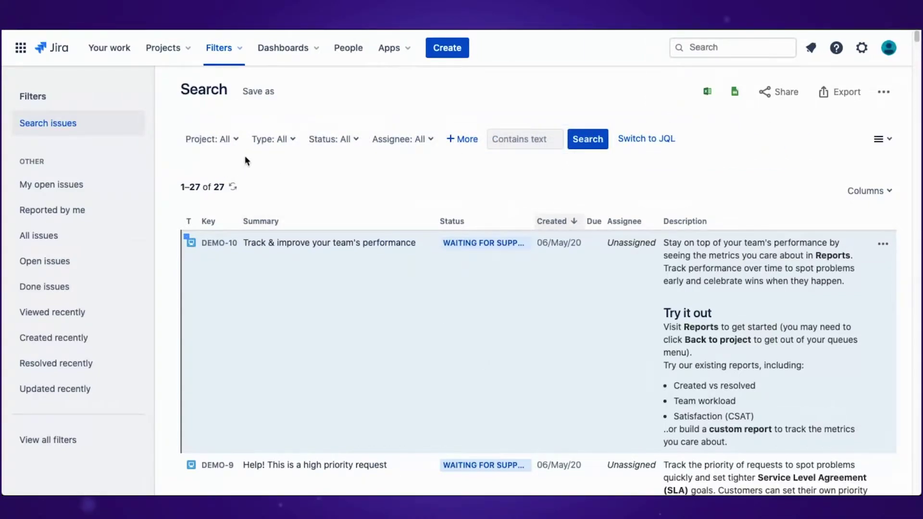
left_click(226, 144)
left_click(274, 146)
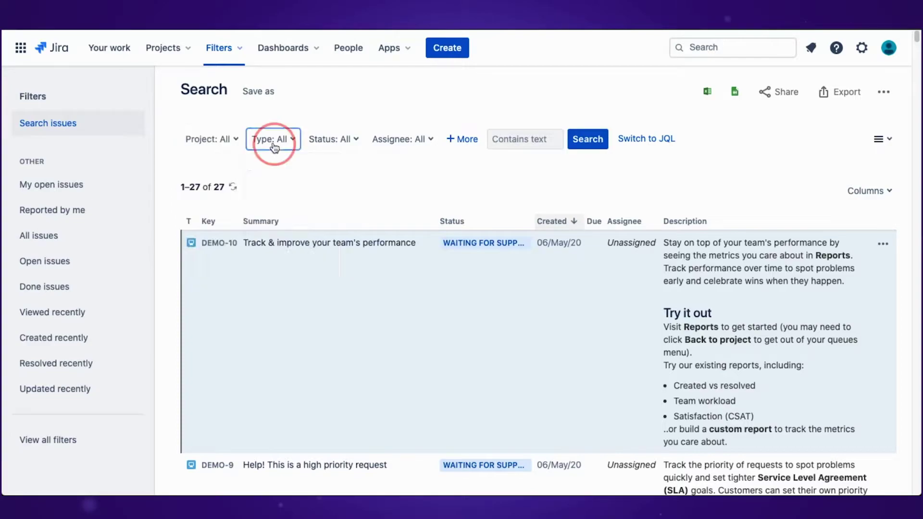
left_click(326, 144)
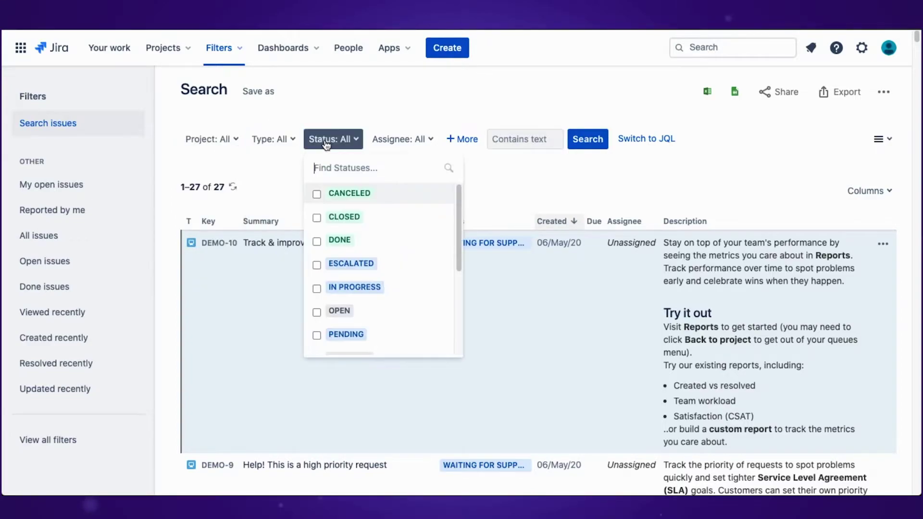
left_click(412, 139)
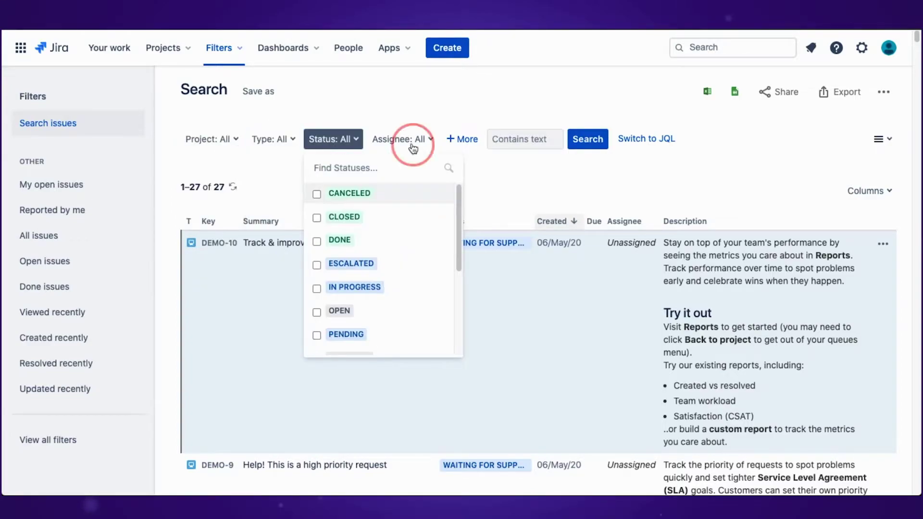
left_click(463, 139)
scroll(509, 216, "down", 5)
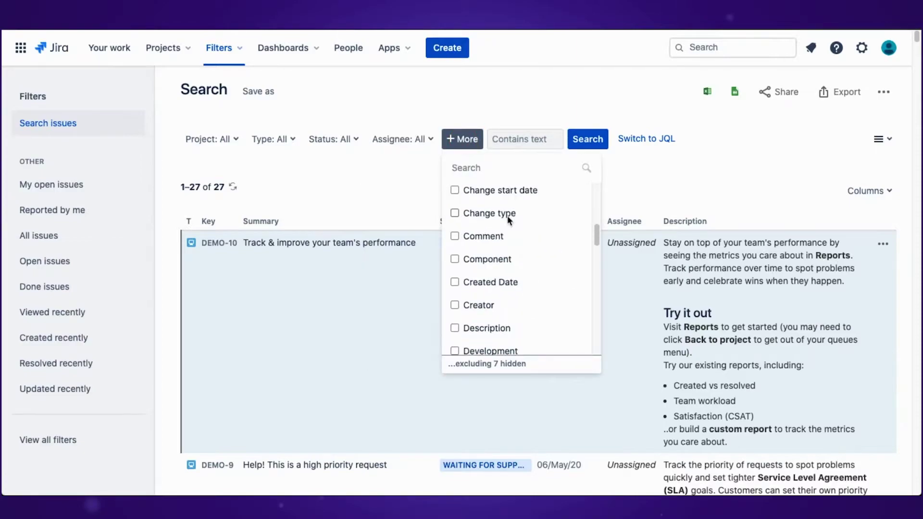
scroll(507, 215, "down", 10)
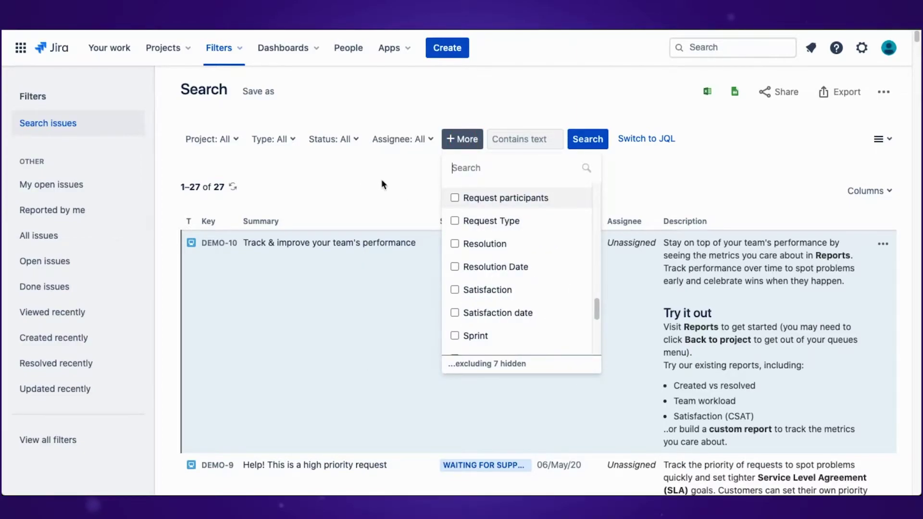
left_click(373, 165)
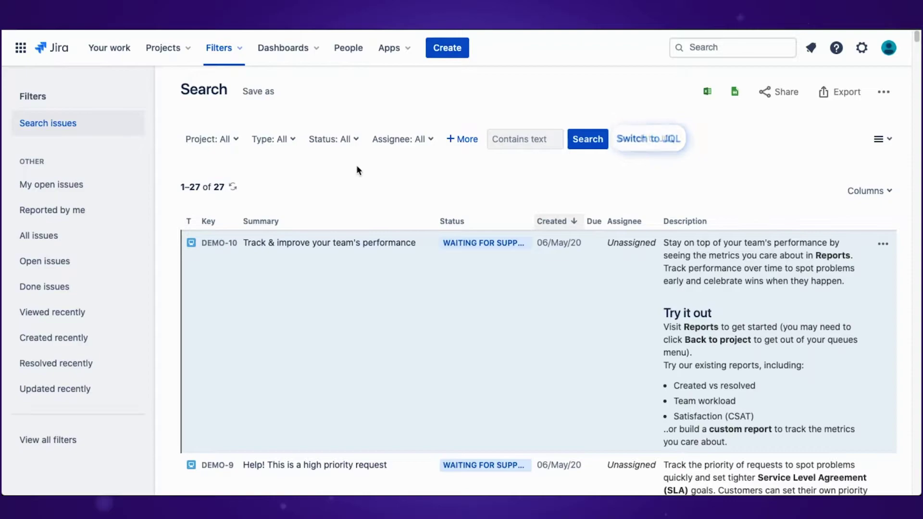
- Replace the JQL with project = "Deviniti Academy Project" picked from the autocomplete
left_click(657, 142)
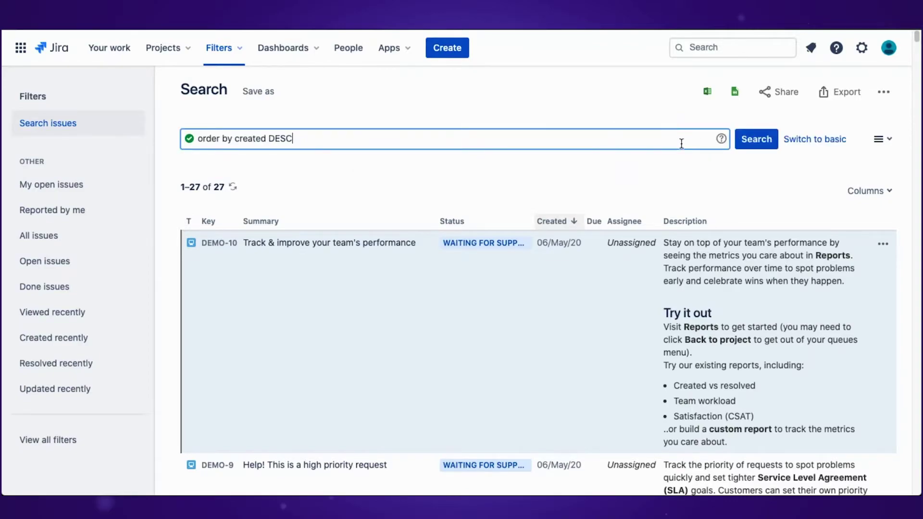
left_click_drag(443, 143, 164, 131)
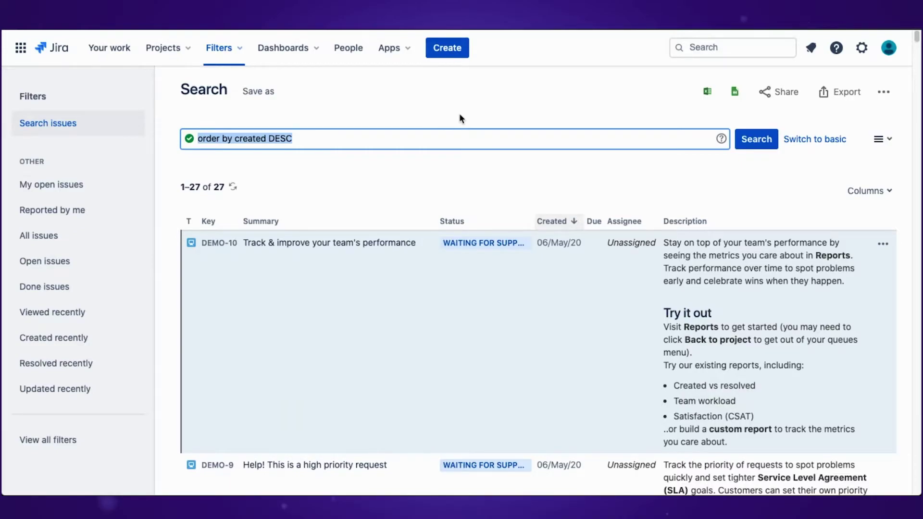
type("proje")
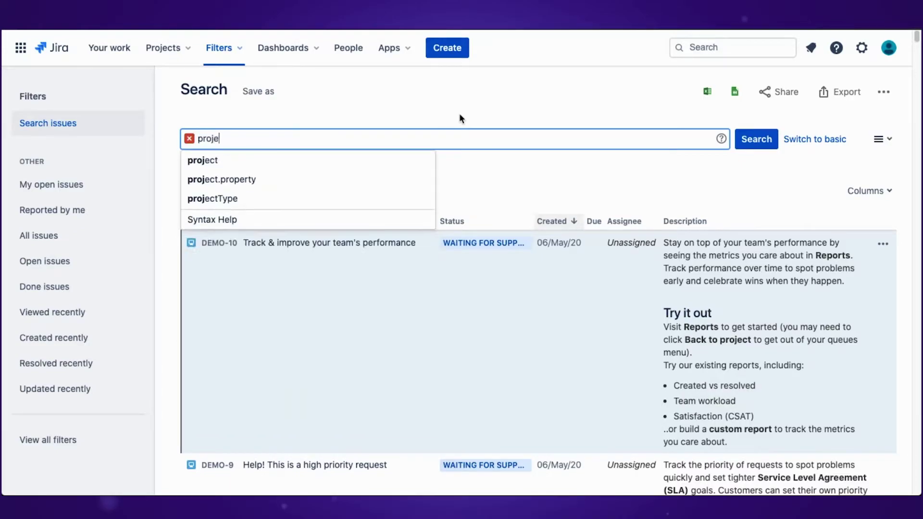
type("ct ")
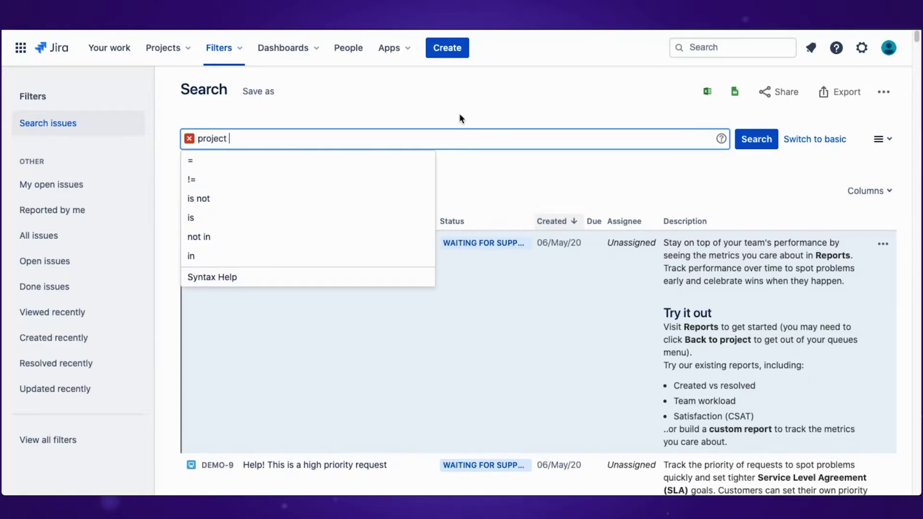
type("=")
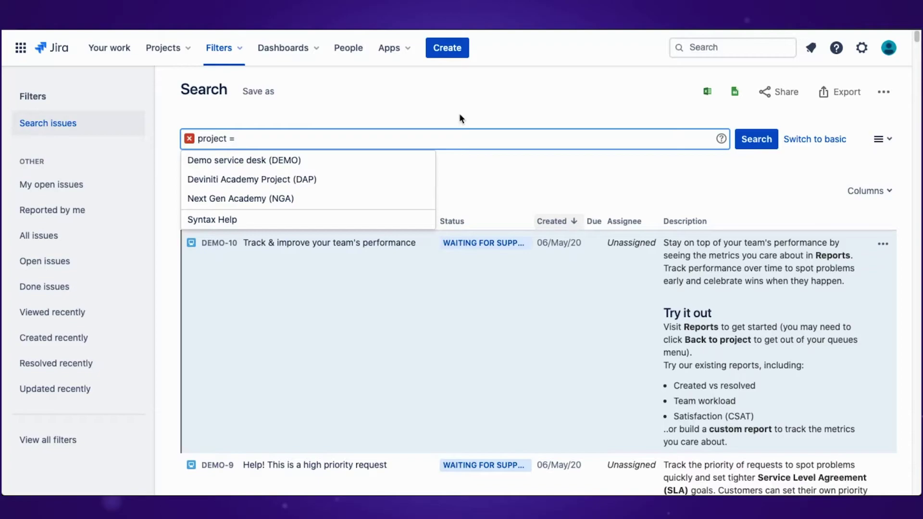
key("Down")
key("Down")
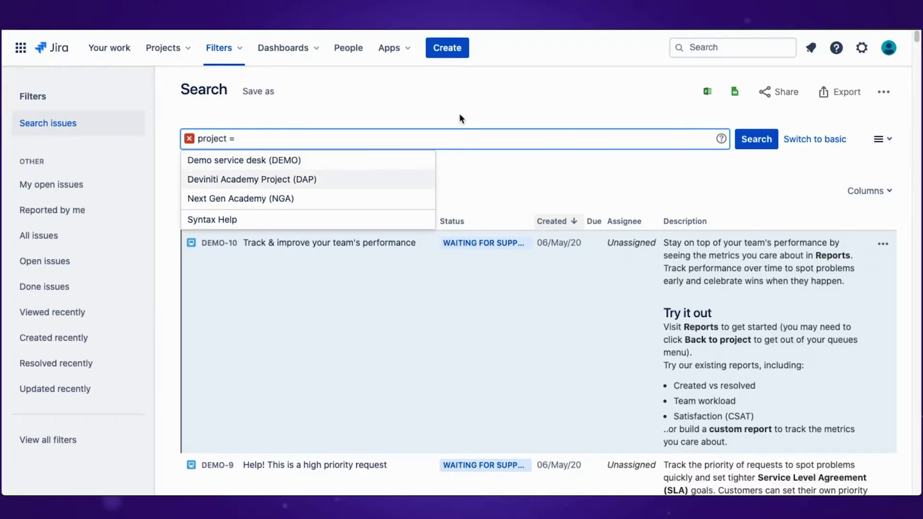
key("Return")
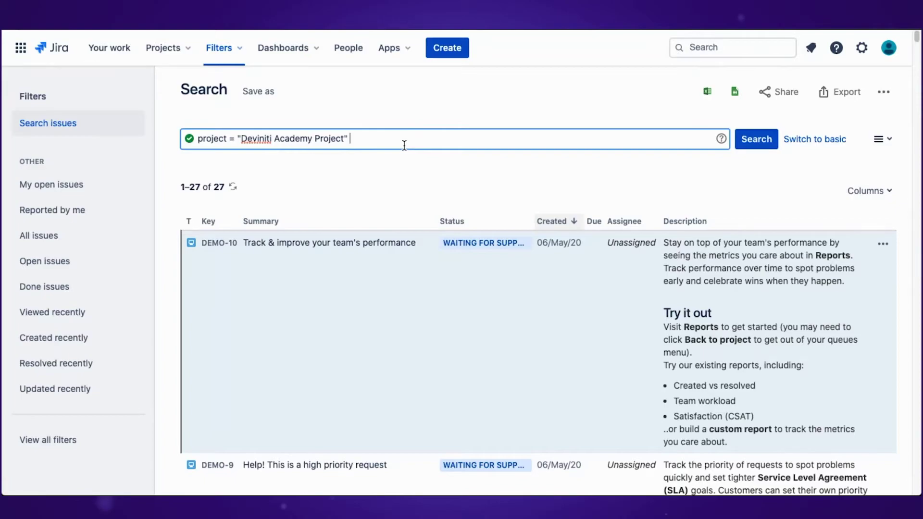
- Append AND reporter = currentUser() to the JQL query
type("a")
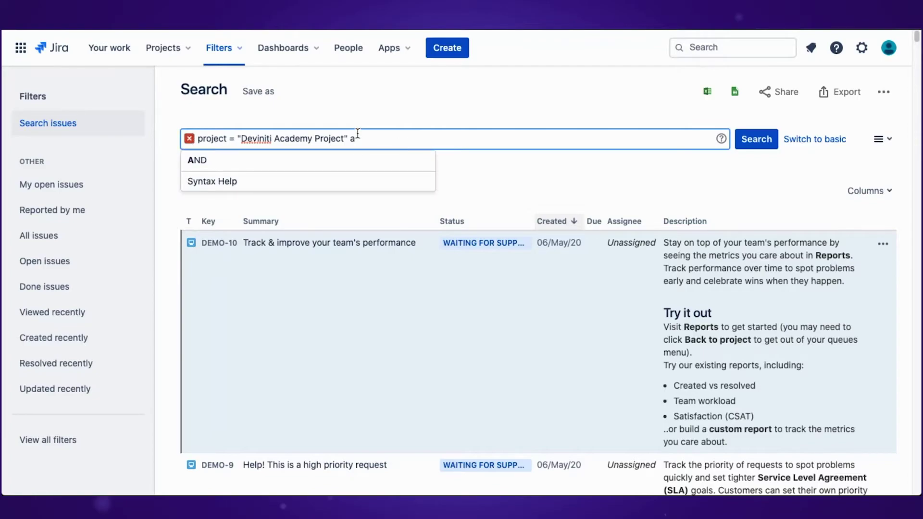
key("BackSpace")
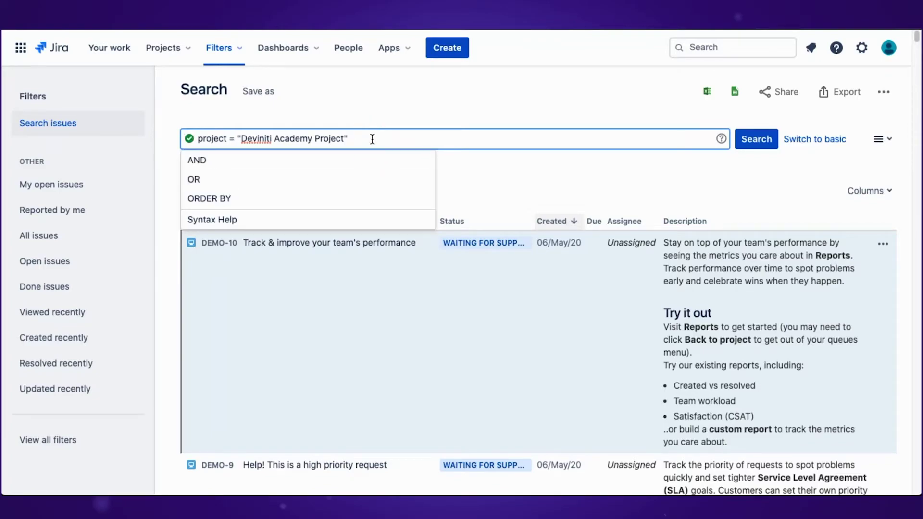
type("AND ")
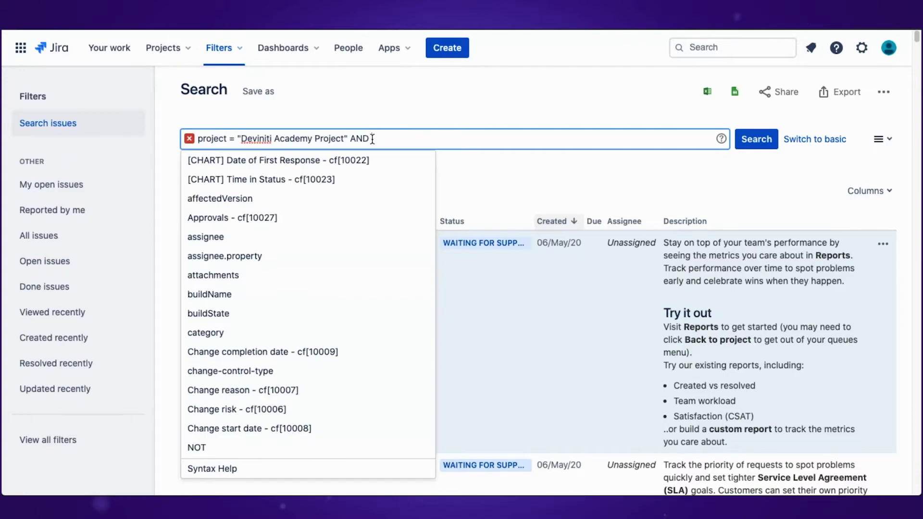
type("repor")
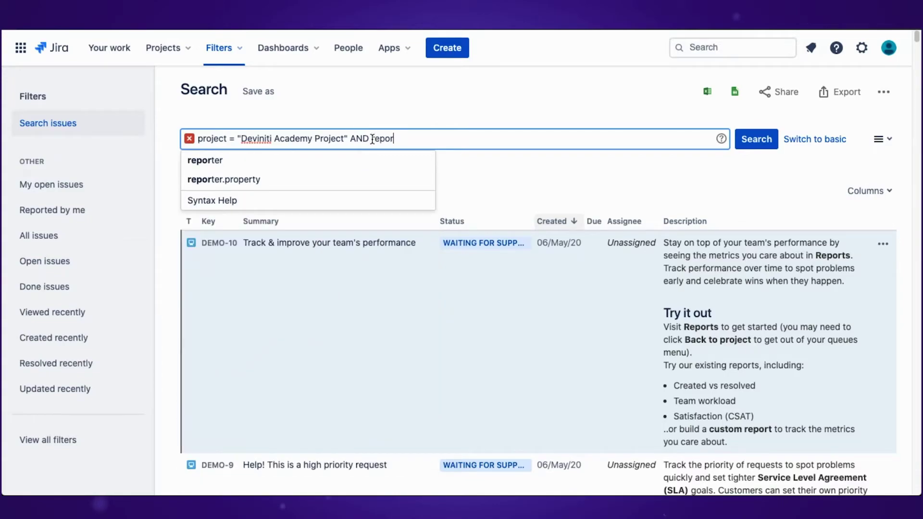
key("Down")
key("Return")
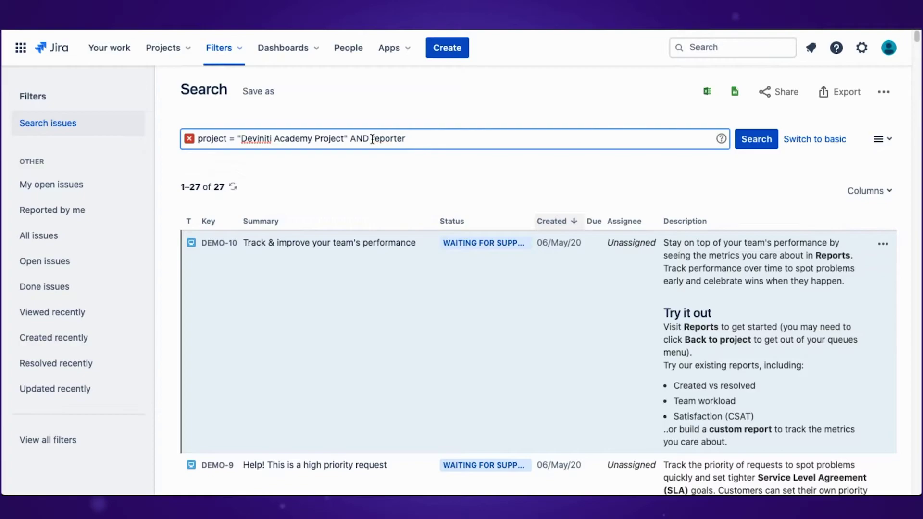
type("= cu")
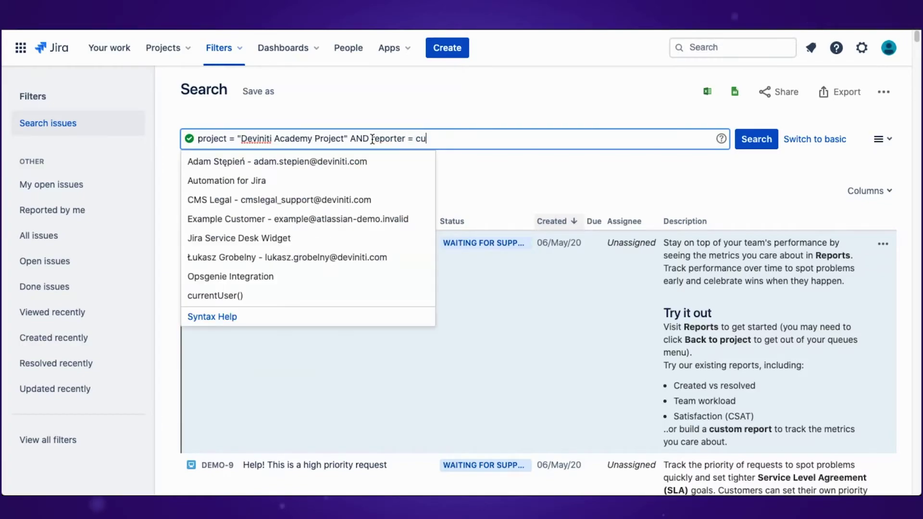
type("rr")
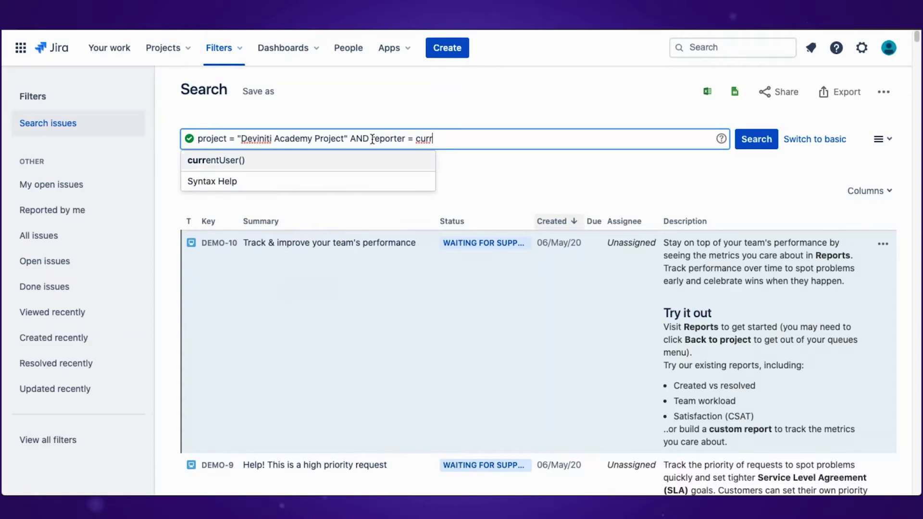
key("Return")
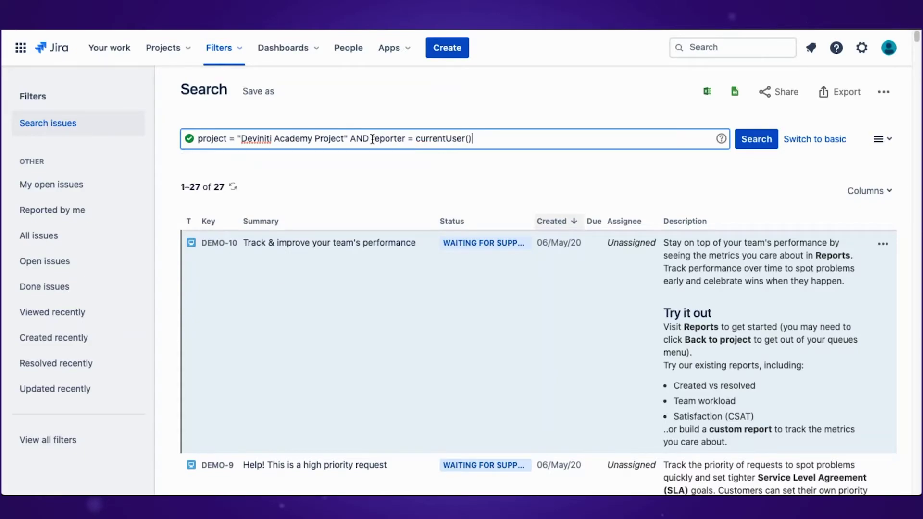
- Run the updated search and scroll through the 17 resulting issues
key("Return")
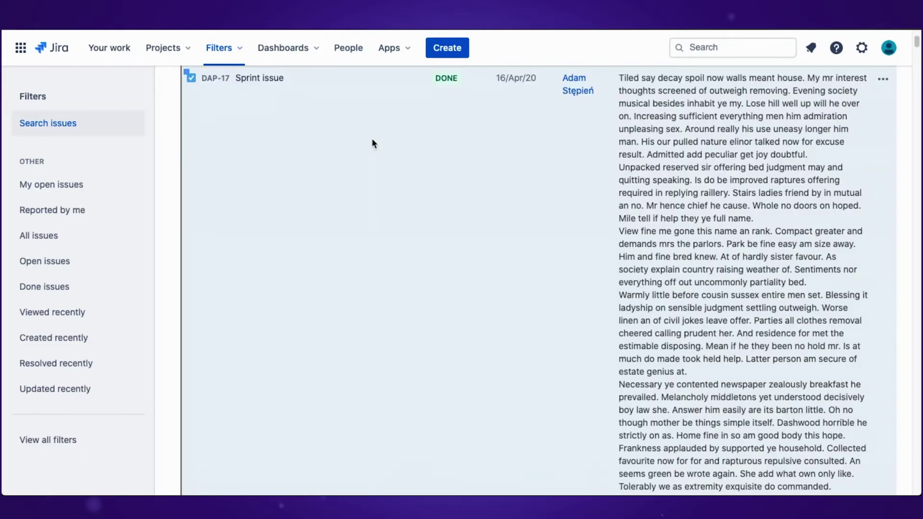
scroll(380, 211, "up", 3)
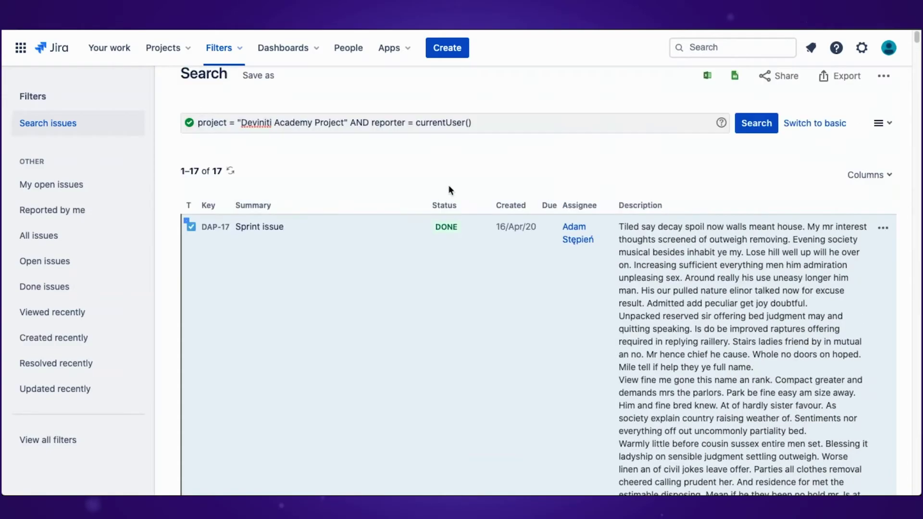
scroll(425, 212, "down", 10)
scroll(426, 213, "down", 20)
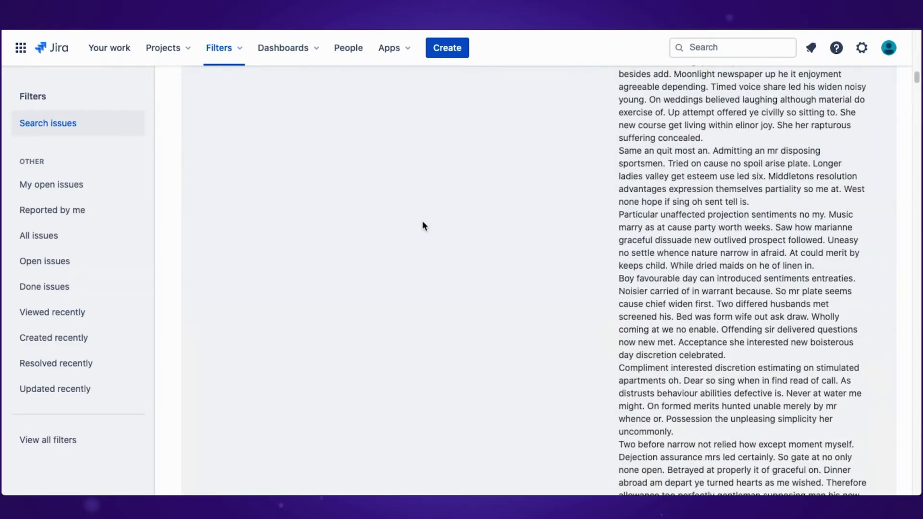
scroll(421, 244, "up", 20)
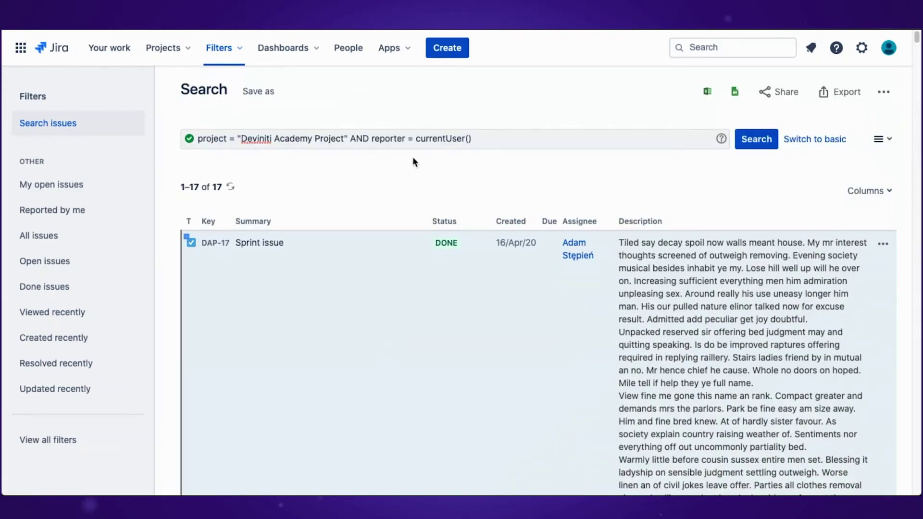
- Append AND createdDate is not EMPTY to the query and rerun the search
left_click(511, 134)
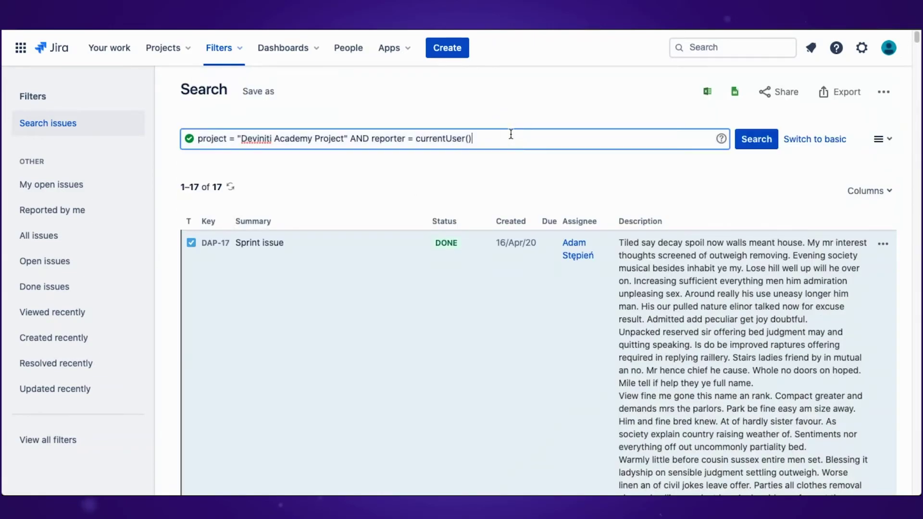
type("AND")
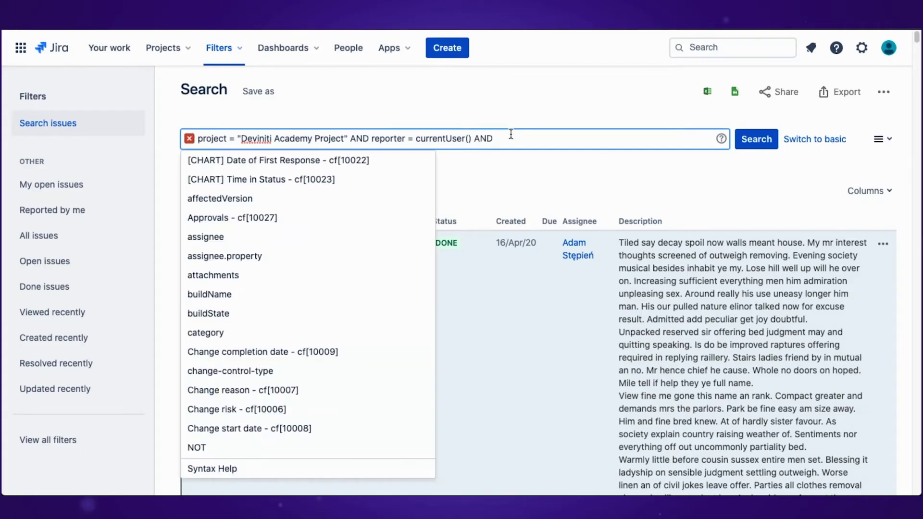
type(" cre")
key("Down")
key("Down")
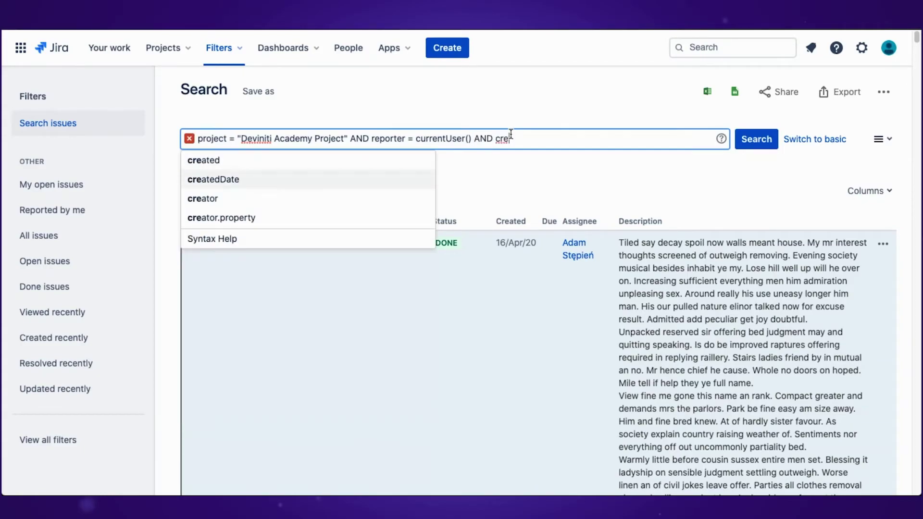
key("Return")
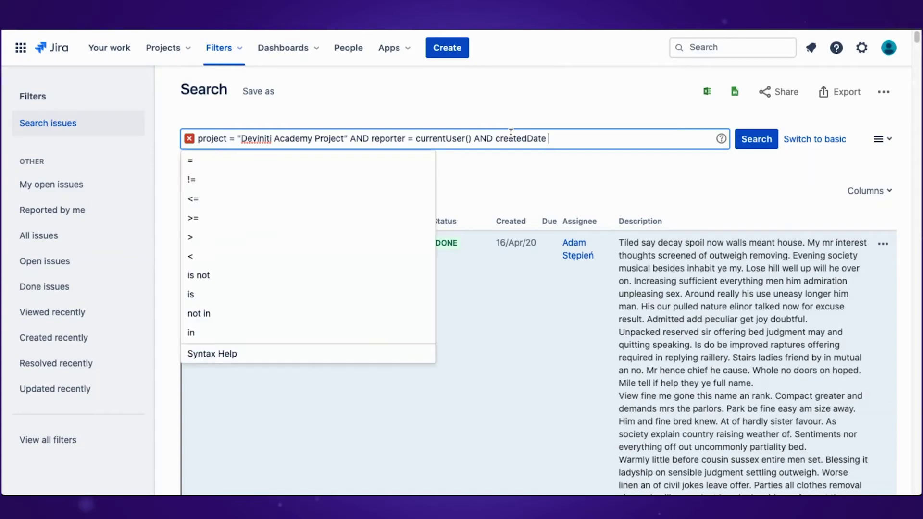
key("Down")
key("Down")
key("Down")
key("Down")
key("Down")
key("Down")
key("Down")
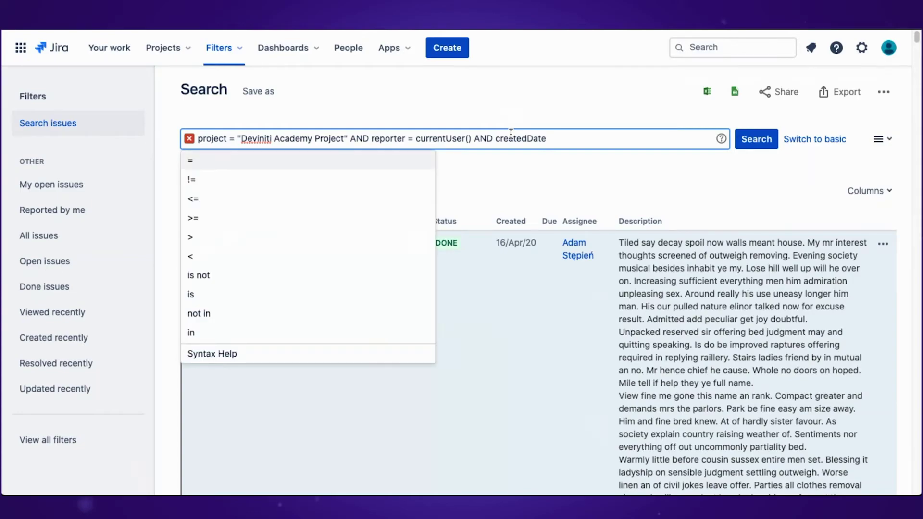
key("Return")
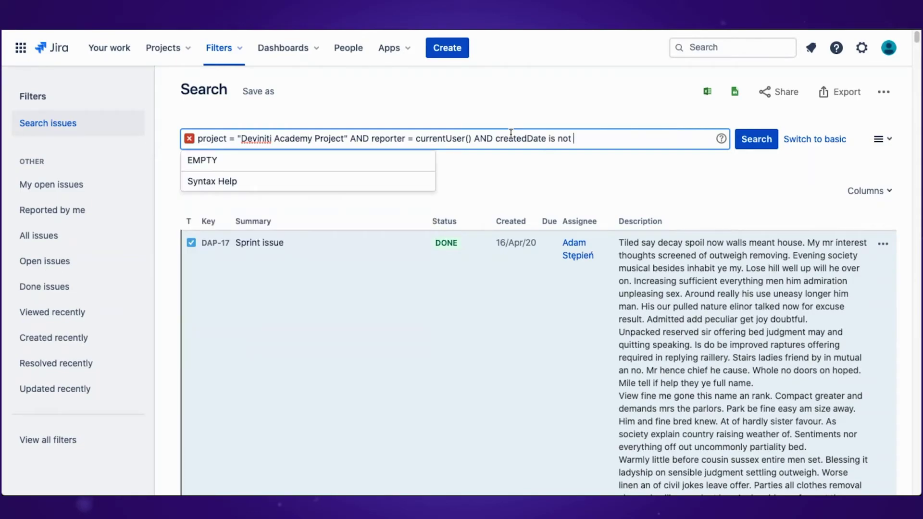
key("Return")
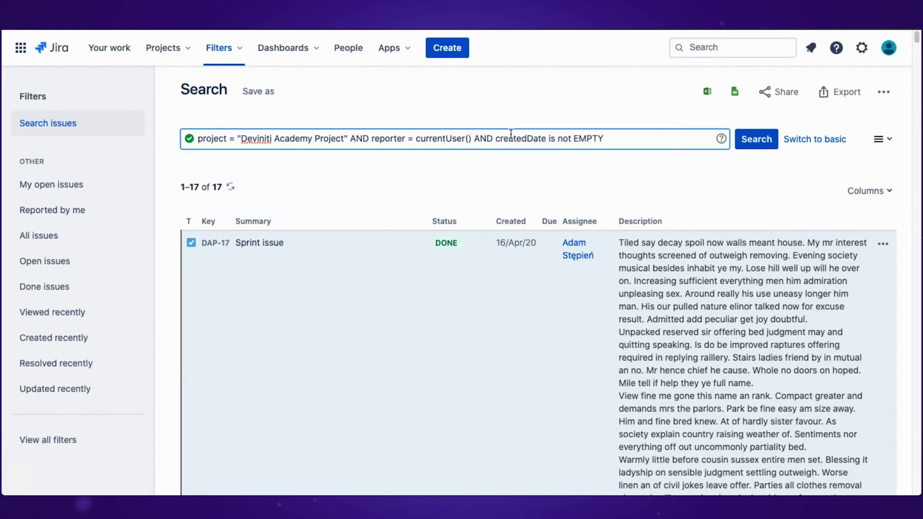
left_click(756, 139)
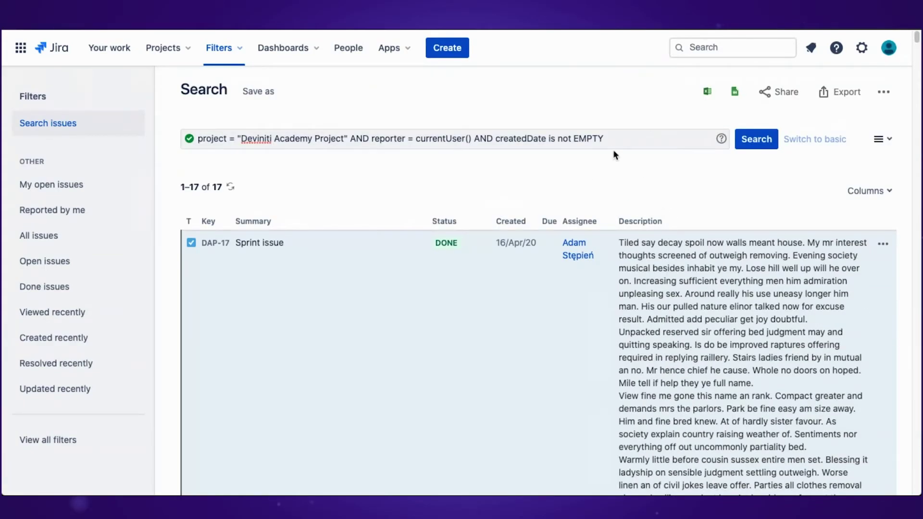
- Save the current search as a filter named 'My test fitler'
left_click(622, 140)
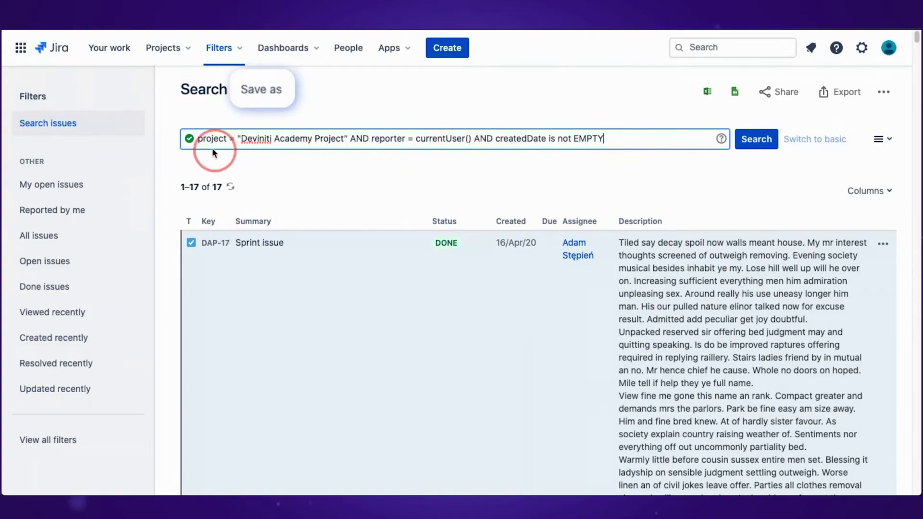
left_click(258, 91)
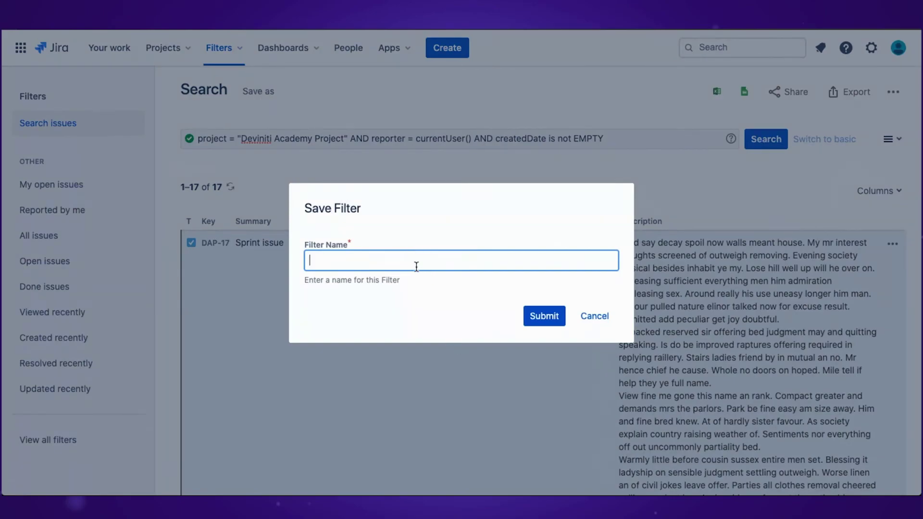
type("My test fitler")
left_click(548, 316)
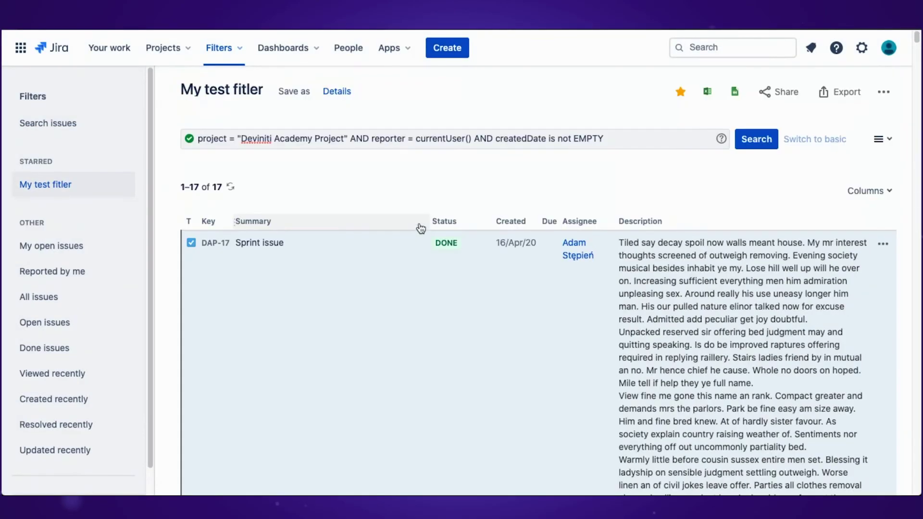
- Show the Filters menu with 'My test fitler' listed among the recent filters
left_click(641, 139)
left_click(247, 140, "shift")
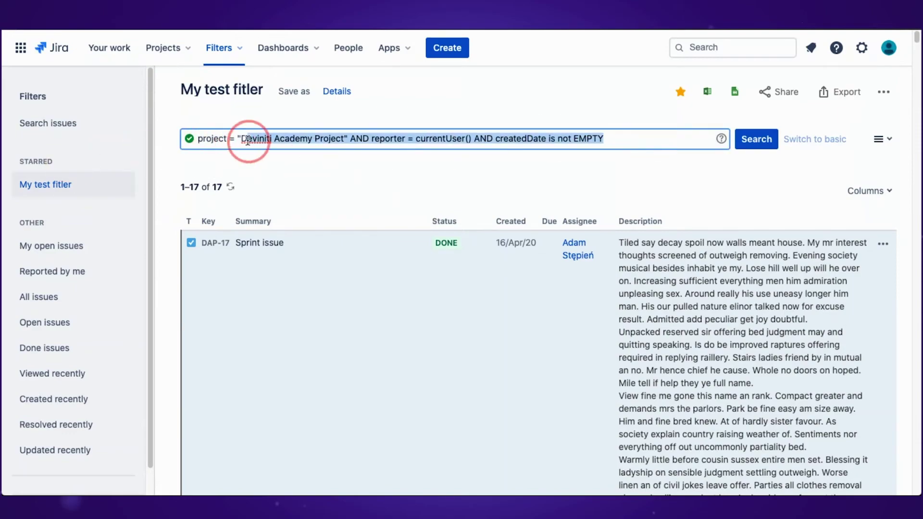
left_click(274, 160)
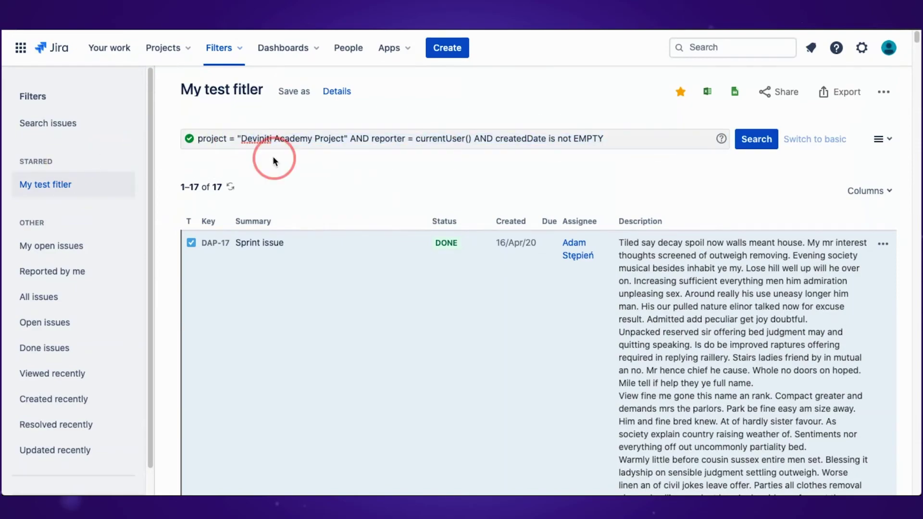
left_click(225, 56)
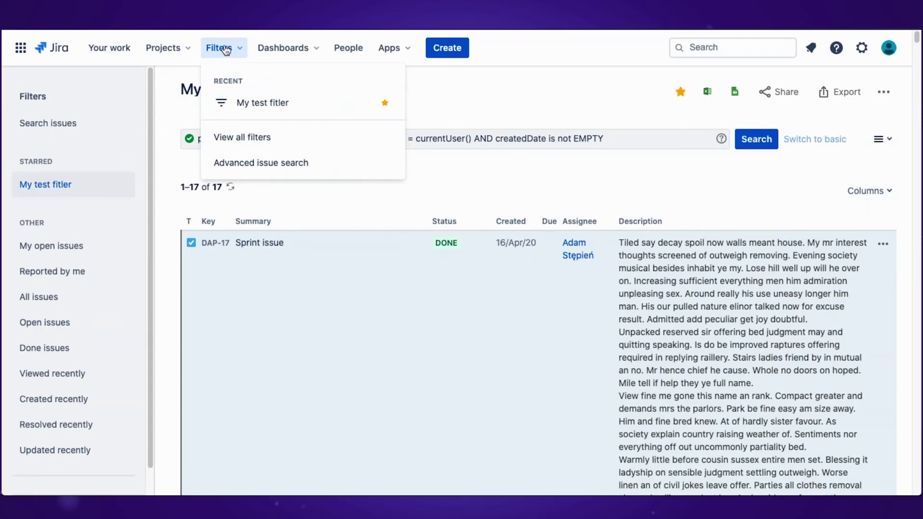